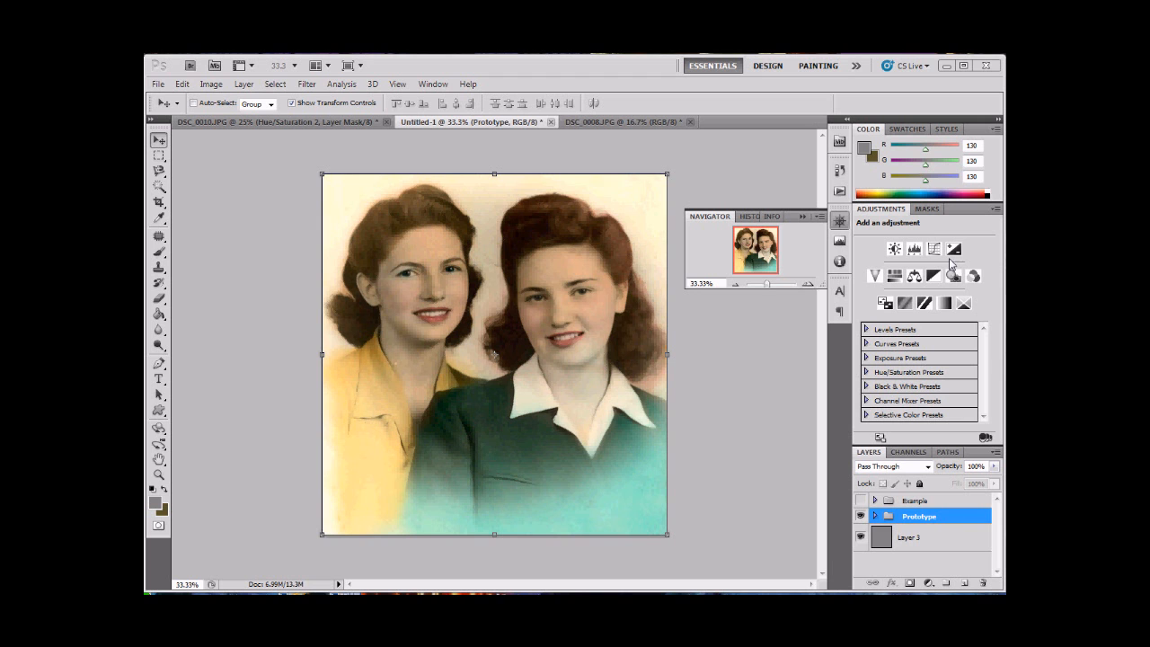
Examine the hand-tinted portrait up close, checking both women's faces, eyes, lips and collars, and return to the full view.
{"action": "left_click", "coordinate": [807, 284]}
{"action": "left_click", "coordinate": [807, 284]}
{"action": "left_click", "coordinate": [807, 284]}
{"action": "left_click_drag", "start_coordinate": [768, 257], "coordinate": [762, 244]}
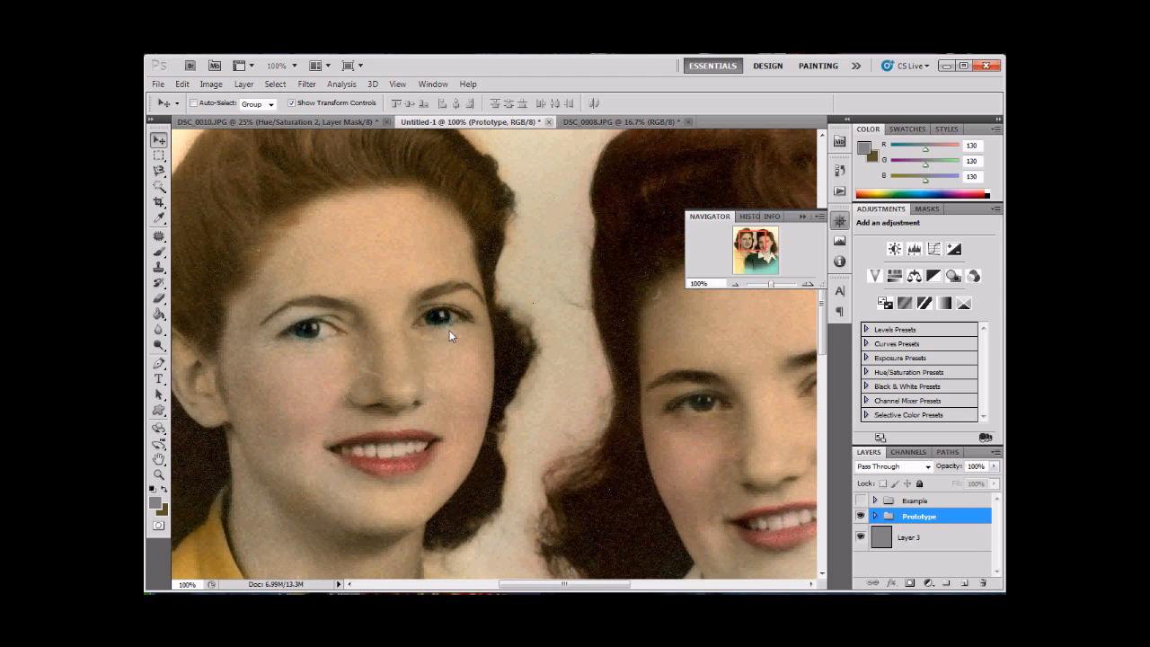
{"action": "left_click_drag", "start_coordinate": [759, 246], "coordinate": [761, 258]}
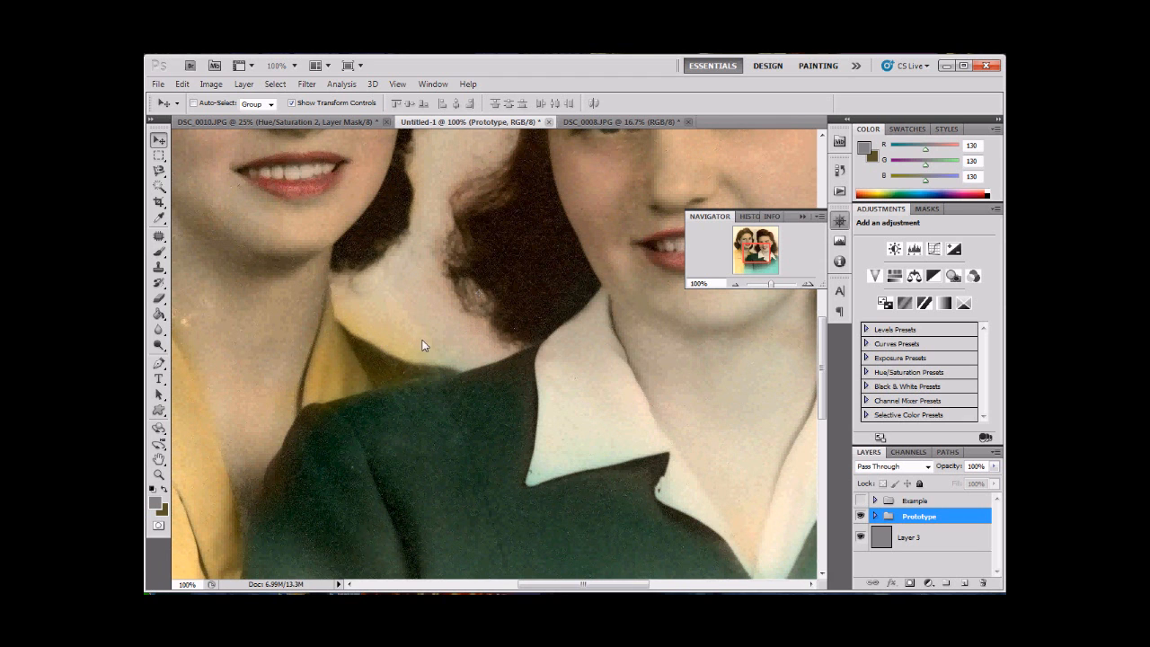
{"action": "left_click_drag", "start_coordinate": [760, 269], "coordinate": [765, 257]}
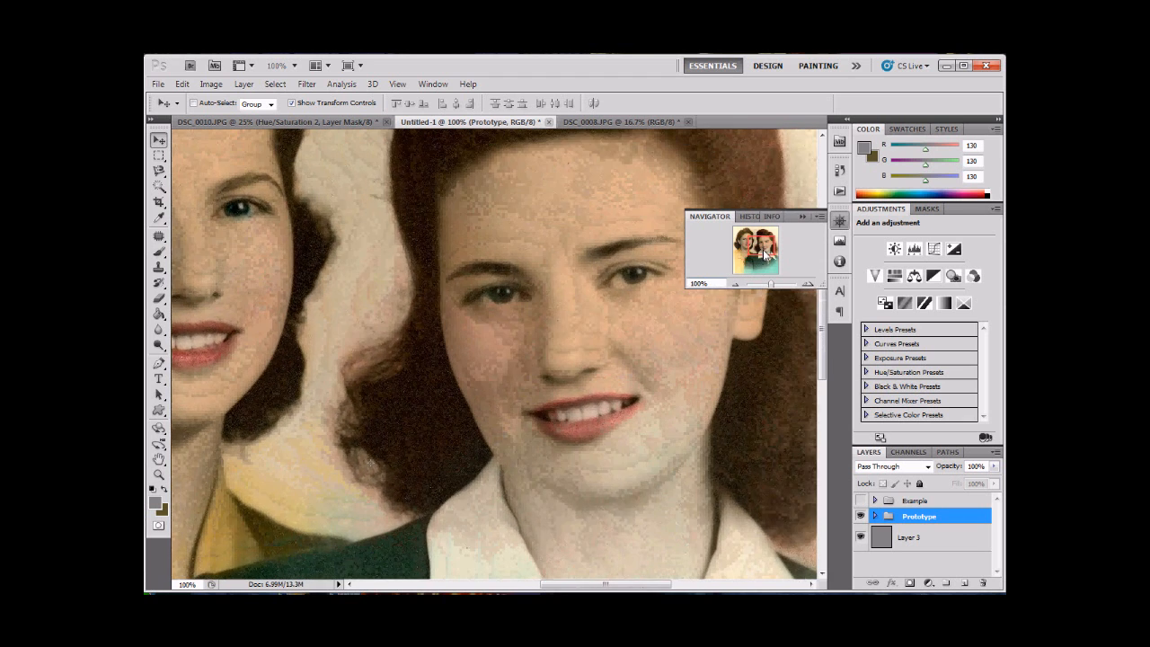
{"action": "left_click", "coordinate": [735, 284]}
{"action": "left_click", "coordinate": [735, 284]}
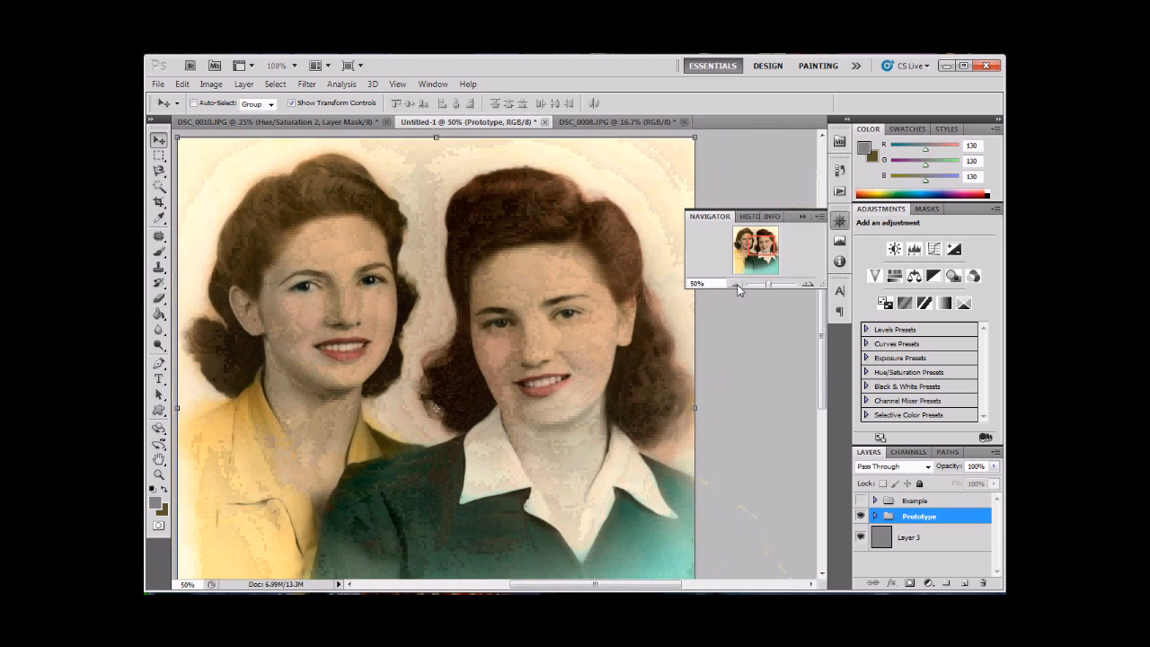
{"action": "left_click", "coordinate": [734, 284]}
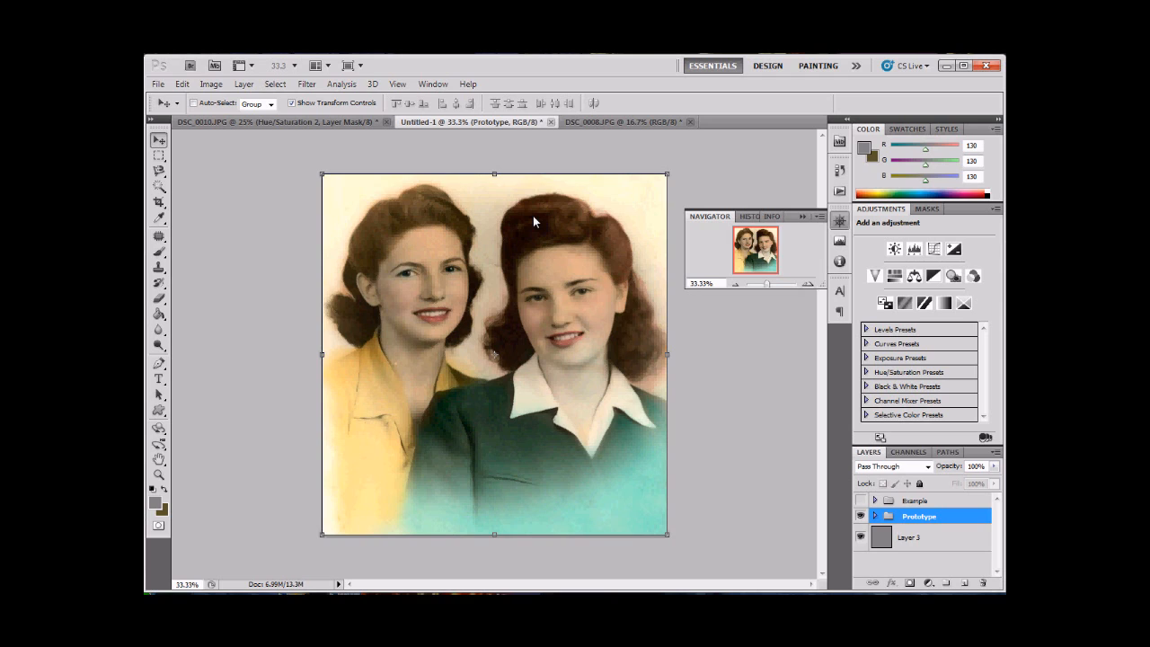
Hide the Prototype group, show the Example group and select its photo layer, Layer 2.
{"action": "left_click", "coordinate": [860, 516]}
{"action": "left_click", "coordinate": [860, 501]}
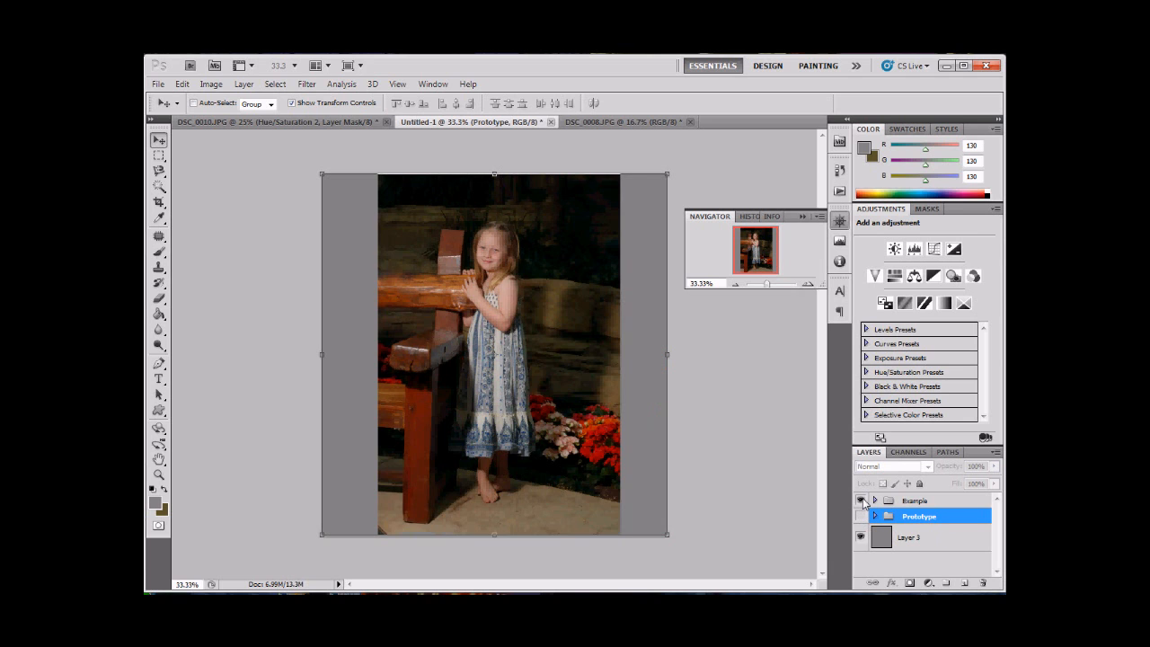
{"action": "left_click", "coordinate": [876, 501]}
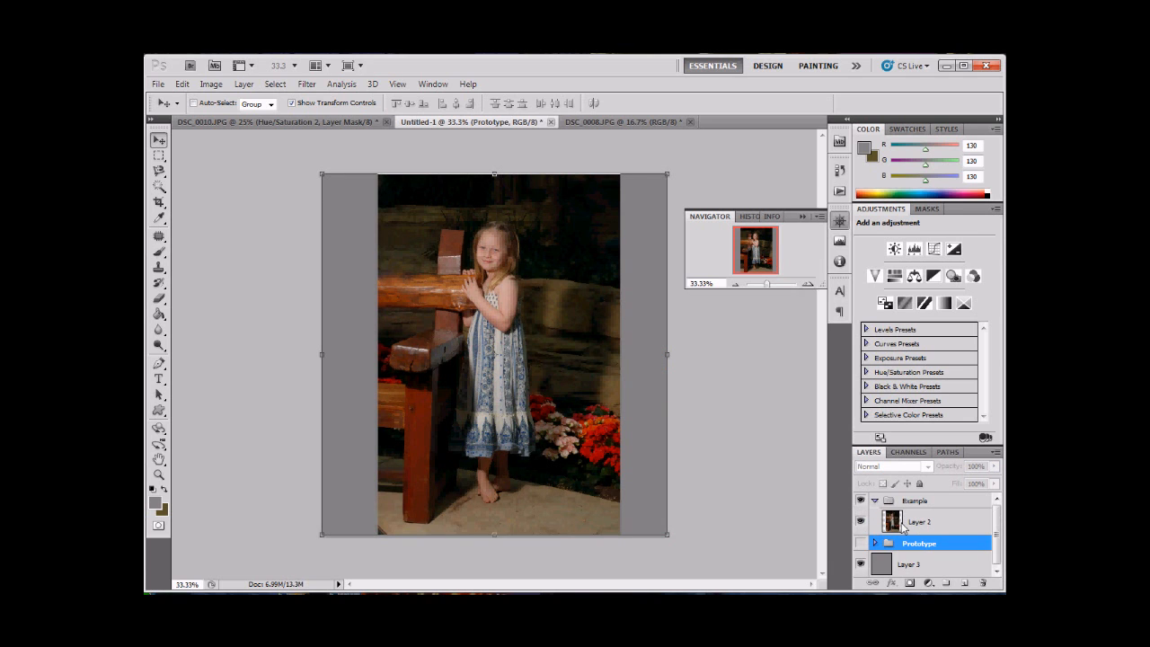
{"action": "left_click", "coordinate": [903, 525]}
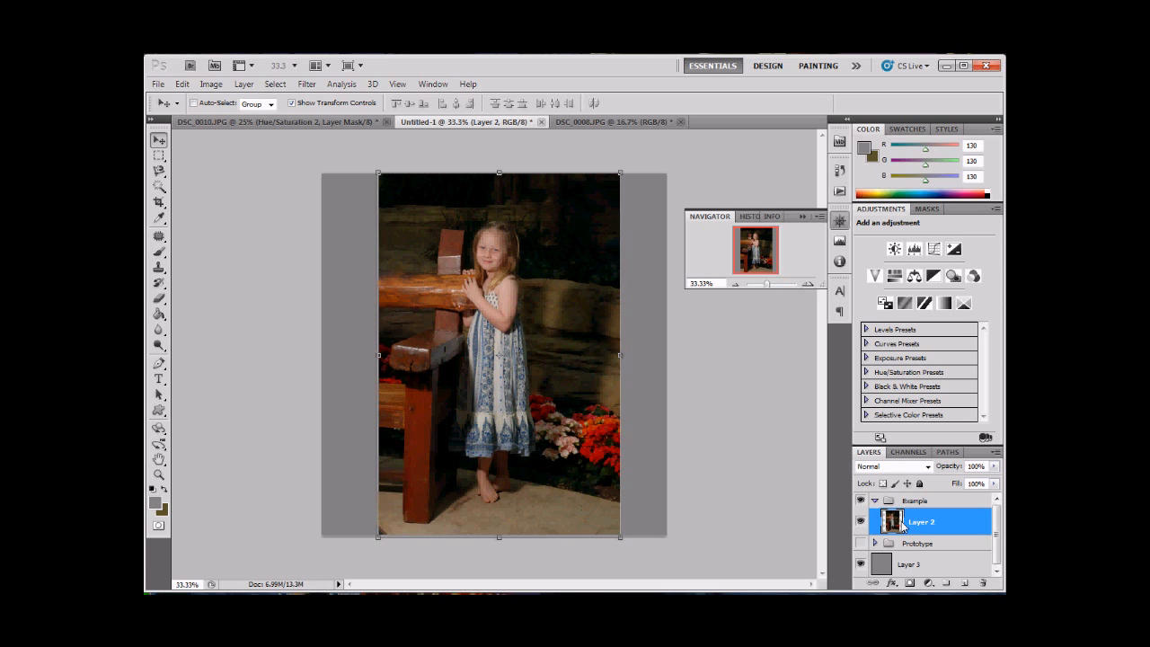
Add a Hue/Saturation adjustment layer above Layer 2 with saturation -100.
{"action": "left_click", "coordinate": [928, 583]}
{"action": "left_click", "coordinate": [971, 435]}
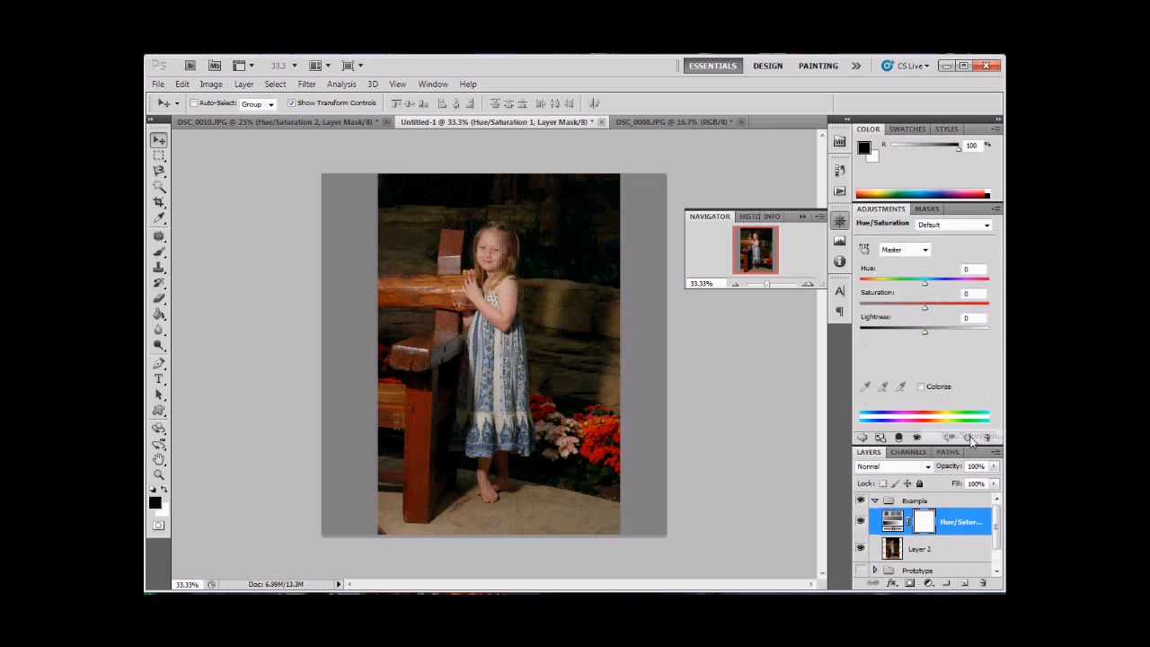
{"action": "left_click_drag", "start_coordinate": [926, 306], "coordinate": [860, 308]}
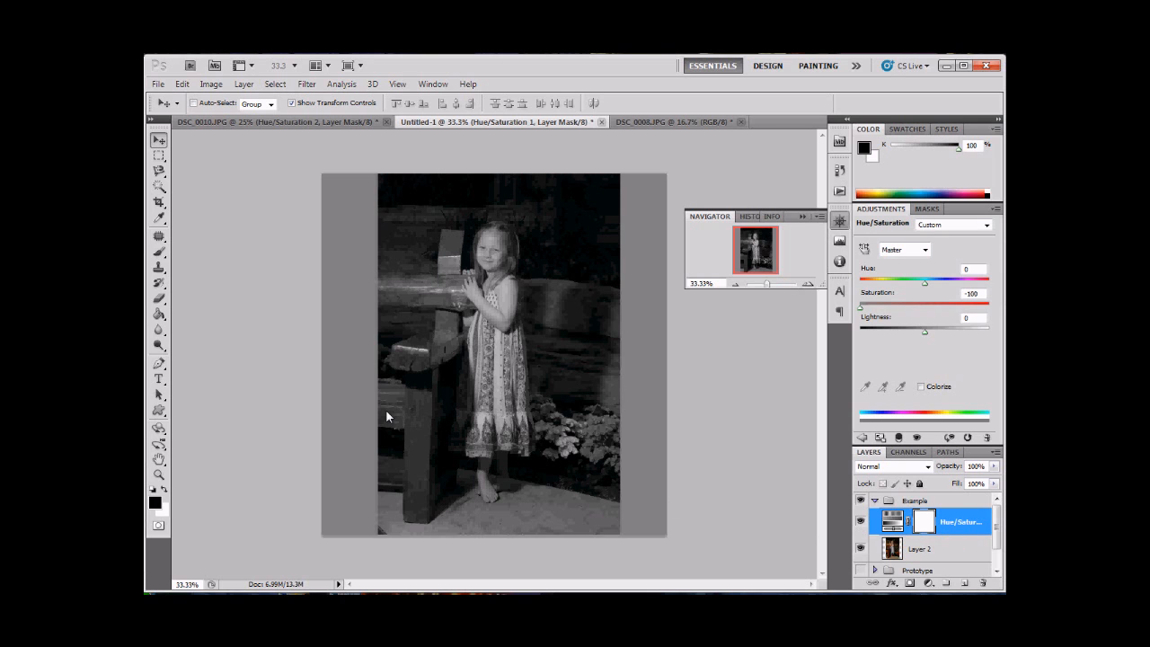
Brush black on the adjustment mask over the flowers and the girl, and white to restore grey where it spills onto the bench.
{"action": "left_click", "coordinate": [158, 251]}
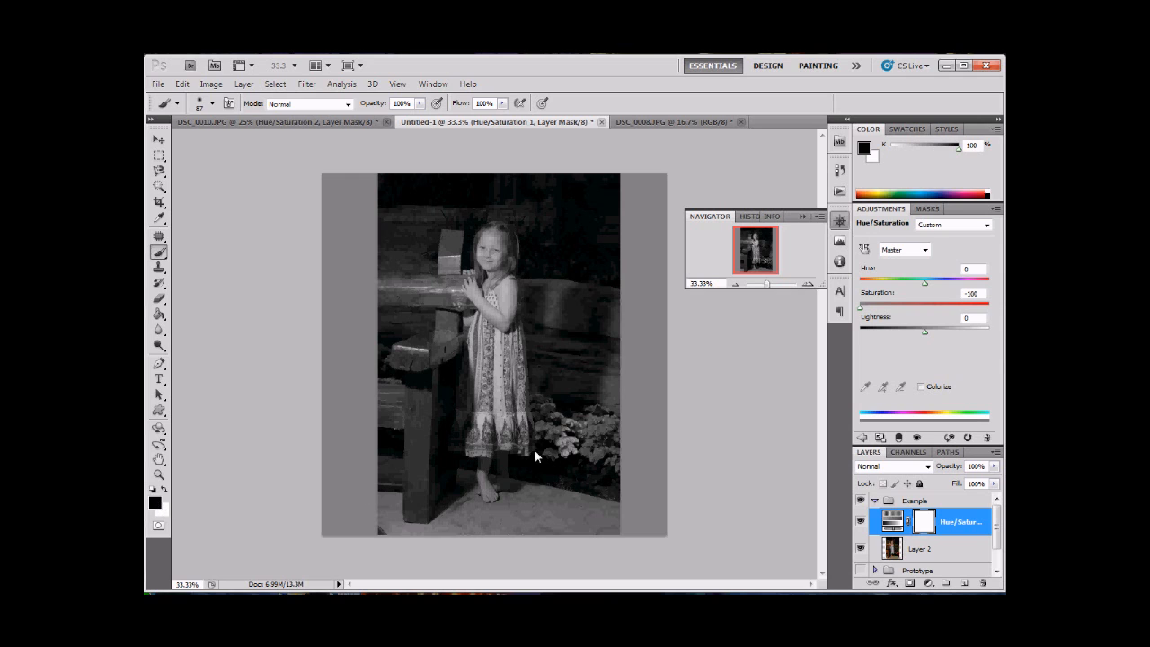
{"action": "mouse_move", "coordinate": [557, 439]}
{"action": "left_mouse_down"}
{"action": "mouse_move", "coordinate": [542, 404]}
{"action": "mouse_move", "coordinate": [602, 428]}
{"action": "left_mouse_up"}
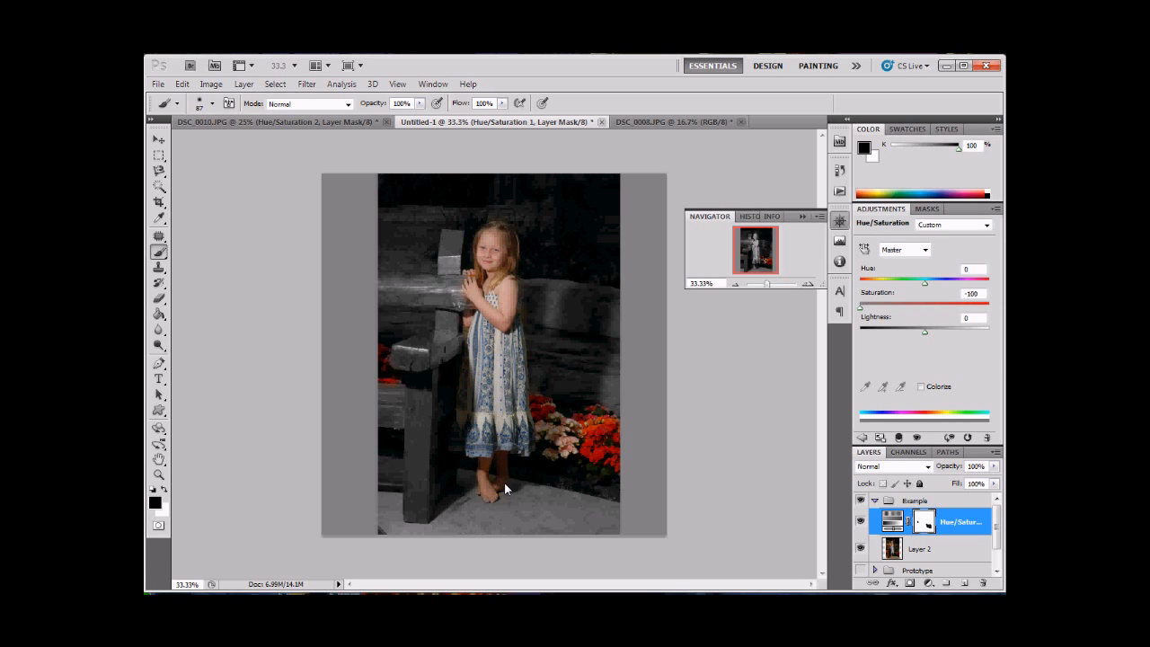
{"action": "left_click", "coordinate": [165, 489]}
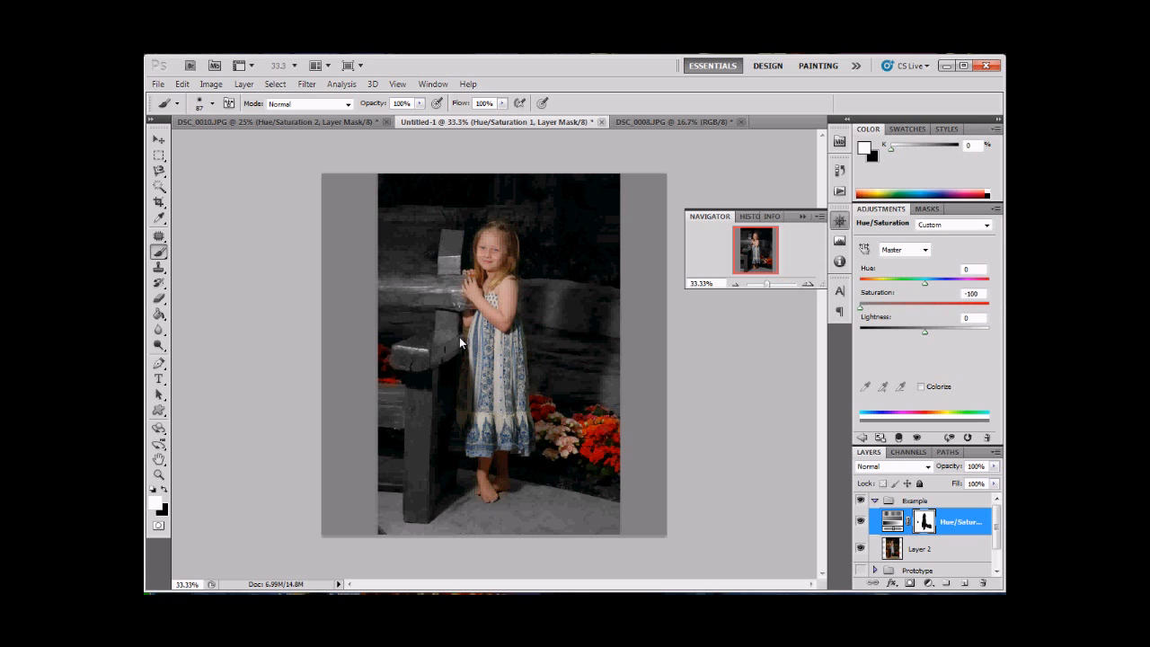
{"action": "left_click_drag", "start_coordinate": [455, 354], "coordinate": [458, 333]}
{"action": "left_click", "coordinate": [164, 489]}
Examine the mask's edges along the girl's arm and dress at 300% with white as the foreground color.
{"action": "left_click", "coordinate": [809, 284]}
{"action": "left_click", "coordinate": [809, 284]}
{"action": "left_click", "coordinate": [809, 284]}
{"action": "left_click", "coordinate": [809, 284]}
{"action": "left_click", "coordinate": [809, 284]}
{"action": "left_click_drag", "start_coordinate": [758, 257], "coordinate": [761, 246]}
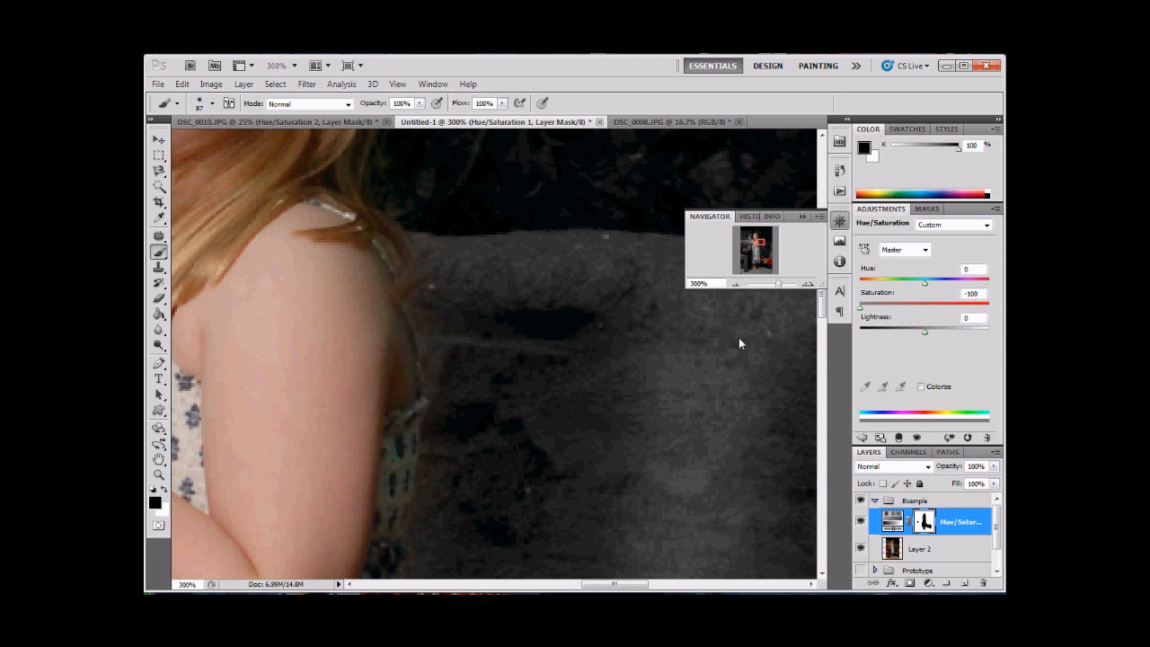
{"action": "left_click_drag", "start_coordinate": [762, 244], "coordinate": [763, 251]}
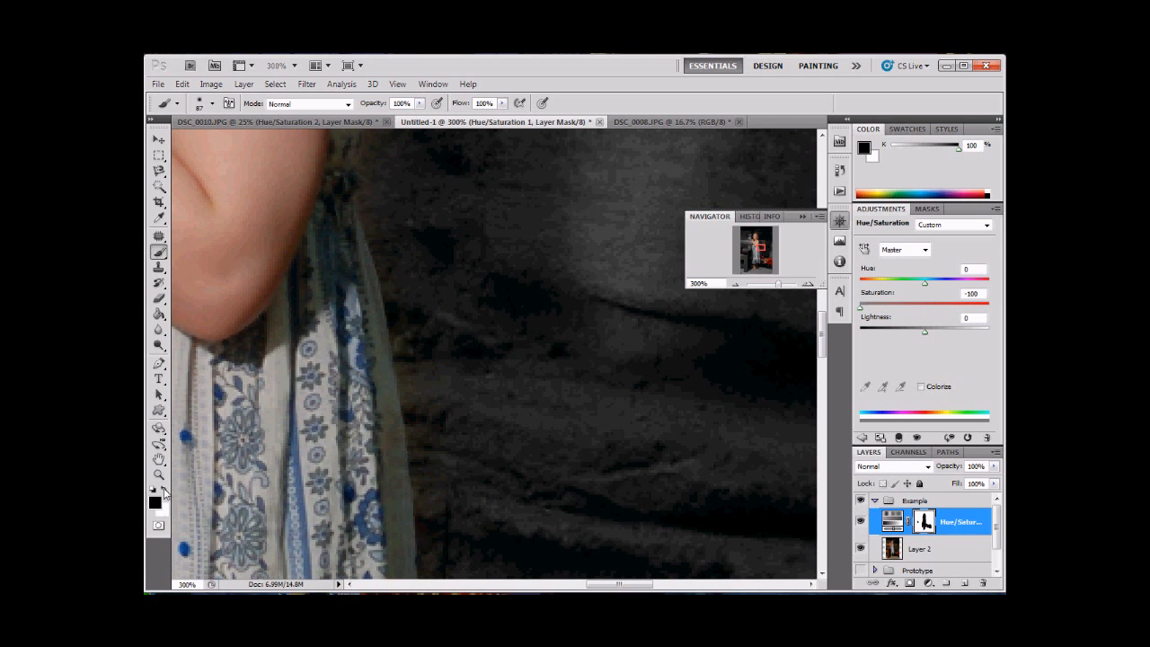
{"action": "key", "text": "x"}
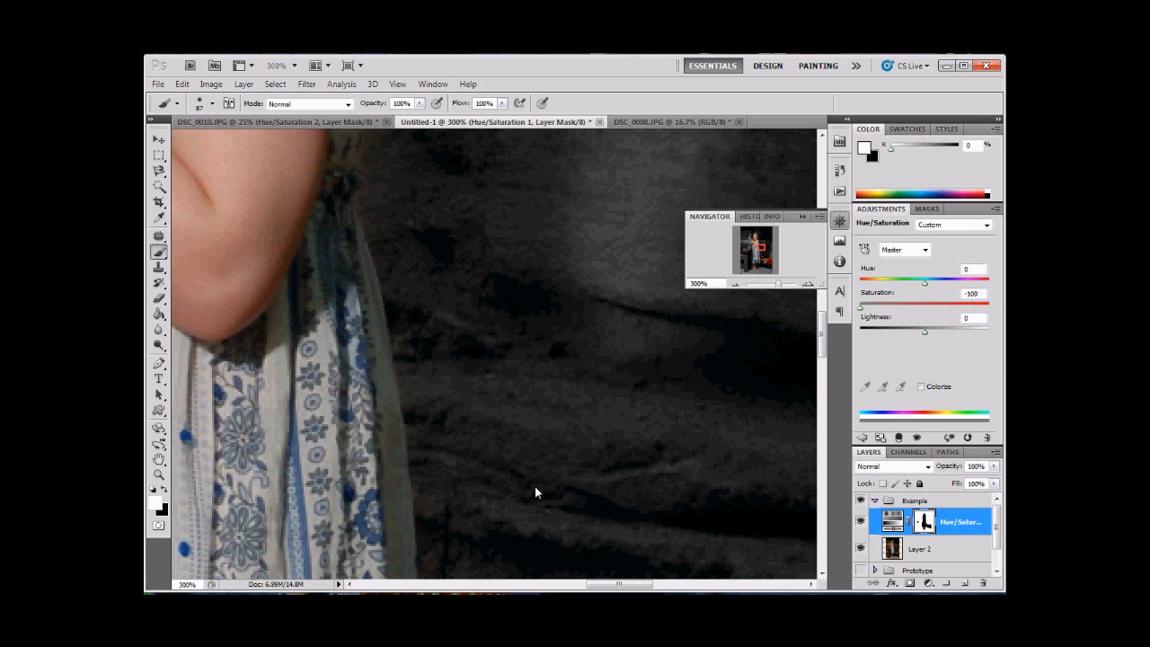
{"action": "left_click_drag", "start_coordinate": [760, 251], "coordinate": [766, 256]}
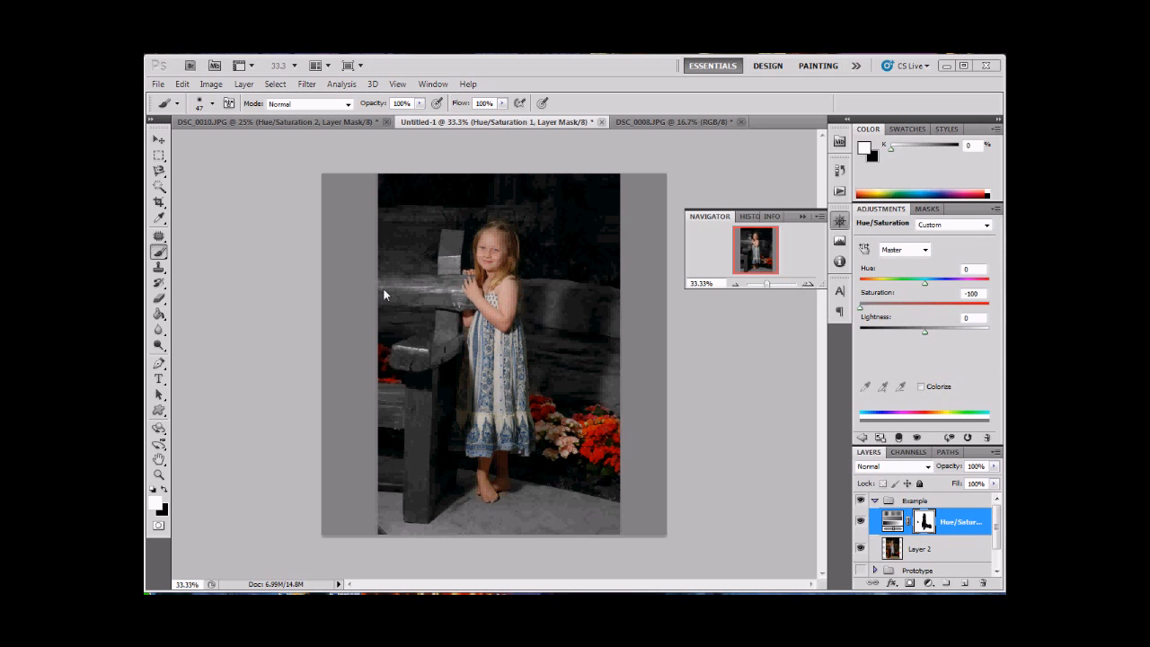
Add a second Hue/Saturation adjustment layer with master saturation -73 and lightness -5.
{"action": "key", "text": "v"}
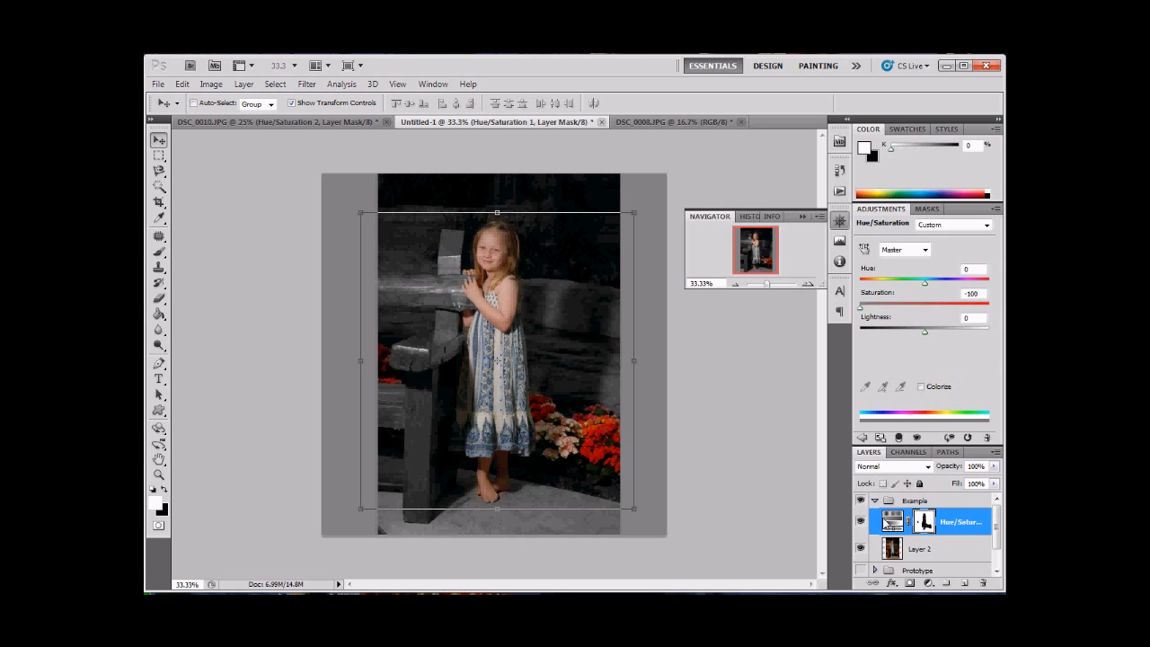
{"action": "left_click", "coordinate": [928, 584]}
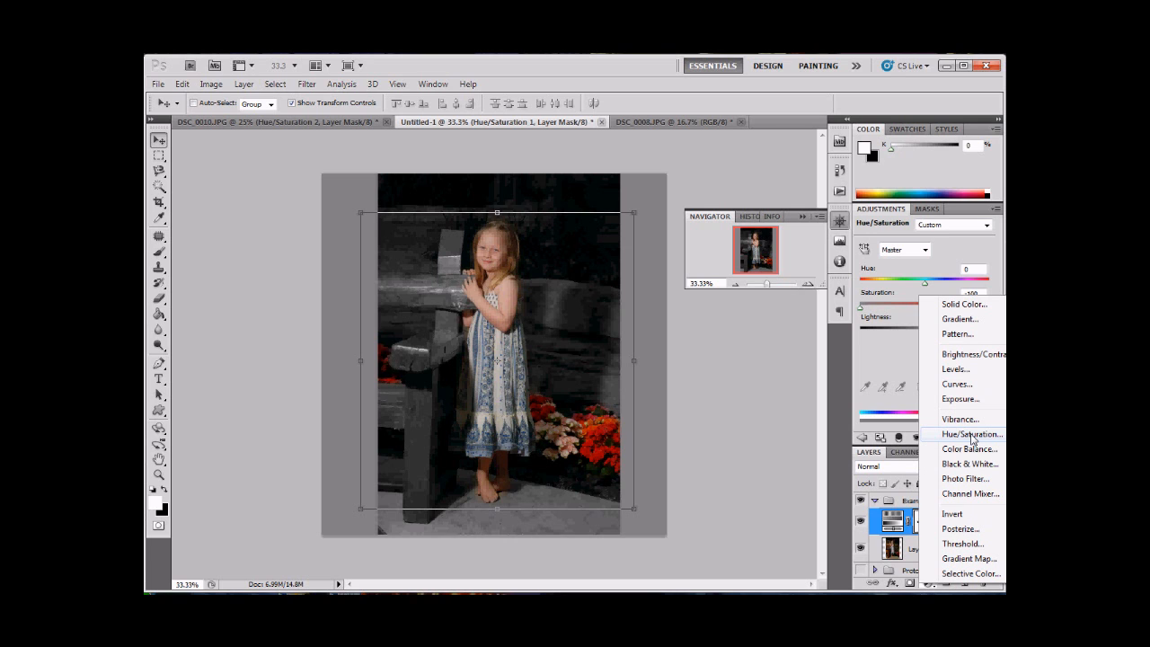
{"action": "left_click", "coordinate": [972, 435]}
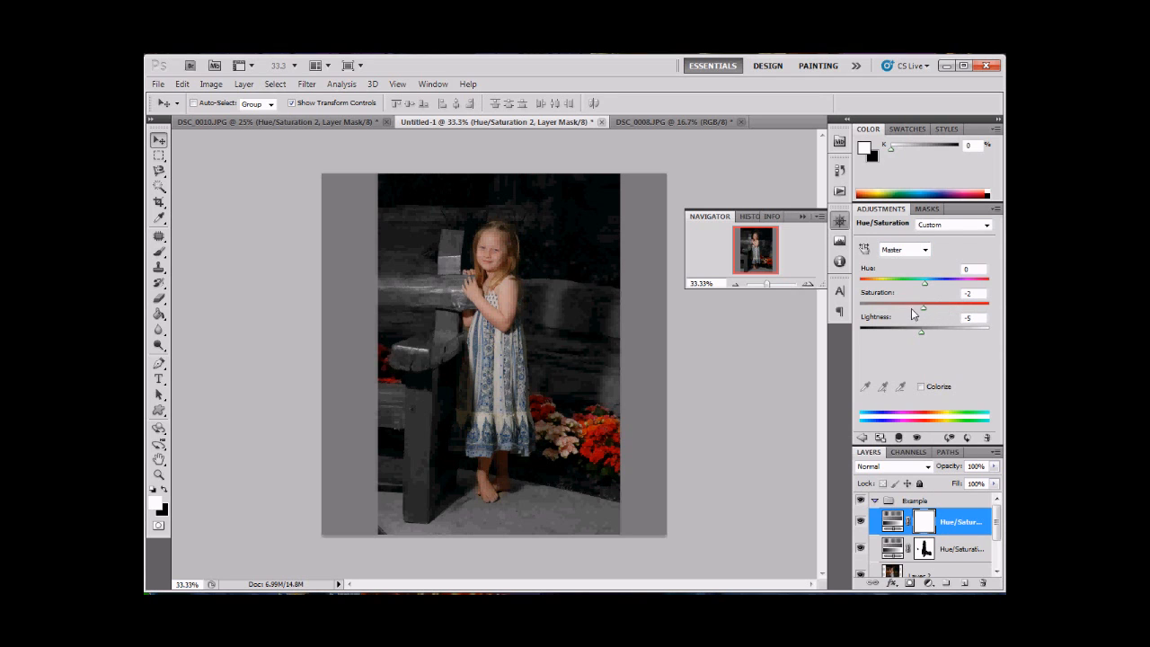
{"action": "left_click_drag", "start_coordinate": [924, 313], "coordinate": [878, 315]}
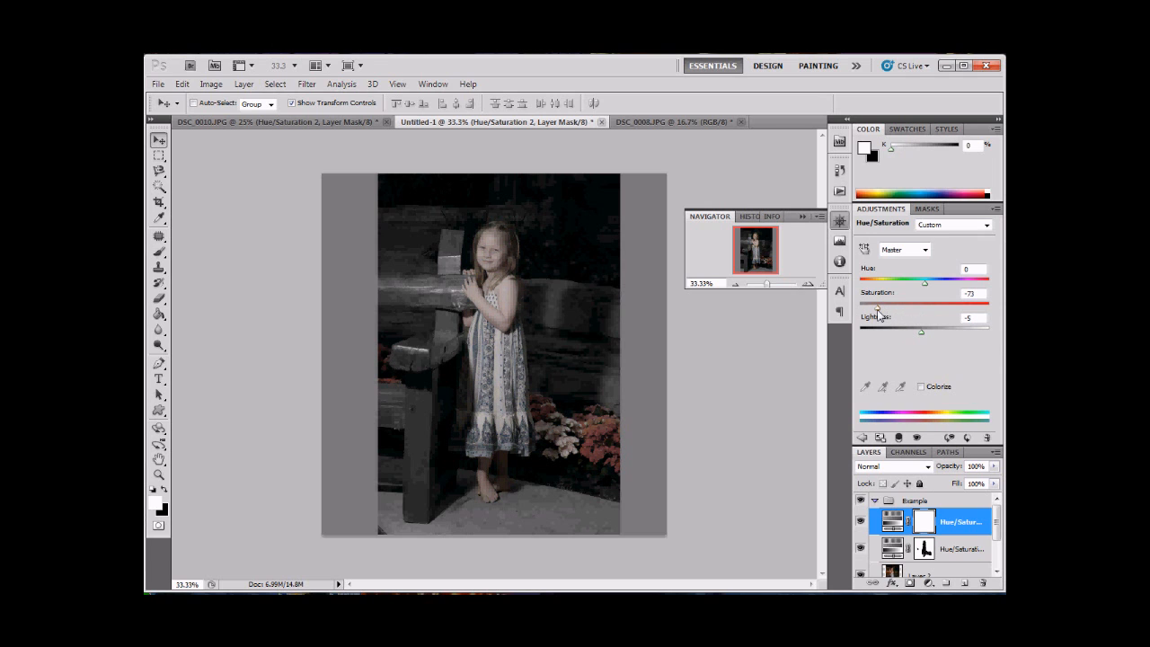
Set the Reds to saturation +72 and lightness +43, and the Yellows to saturation +53 and lightness +55.
{"action": "left_click", "coordinate": [929, 256]}
{"action": "left_click", "coordinate": [898, 264]}
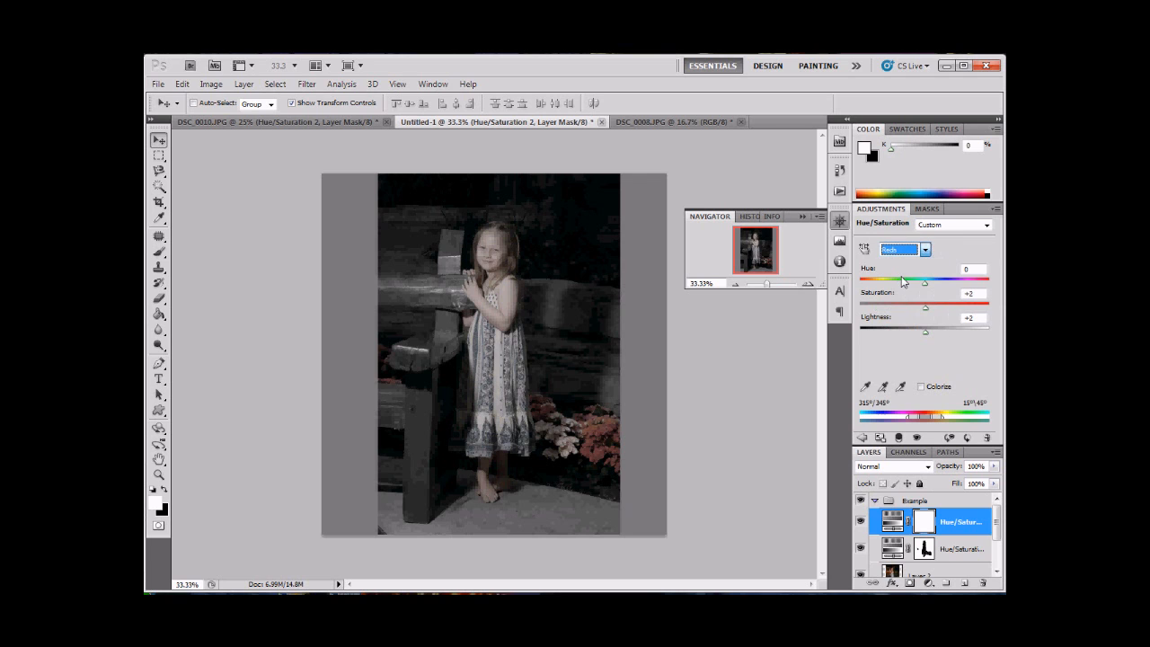
{"action": "left_click_drag", "start_coordinate": [926, 310], "coordinate": [952, 335]}
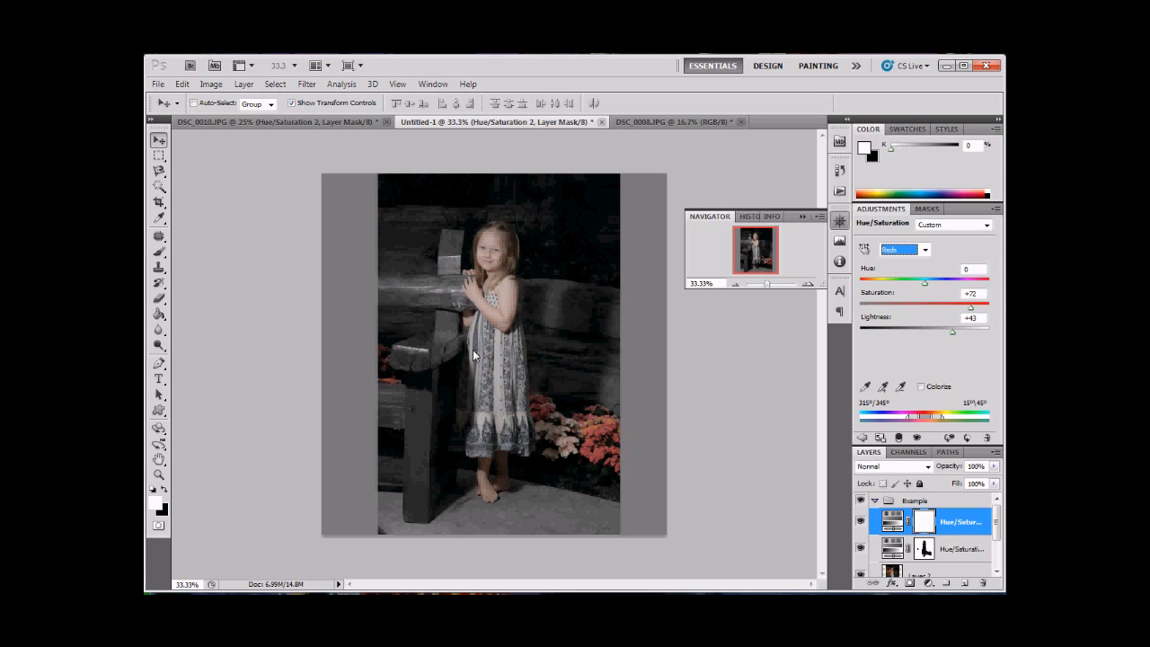
{"action": "left_click", "coordinate": [930, 258]}
{"action": "left_click", "coordinate": [899, 286]}
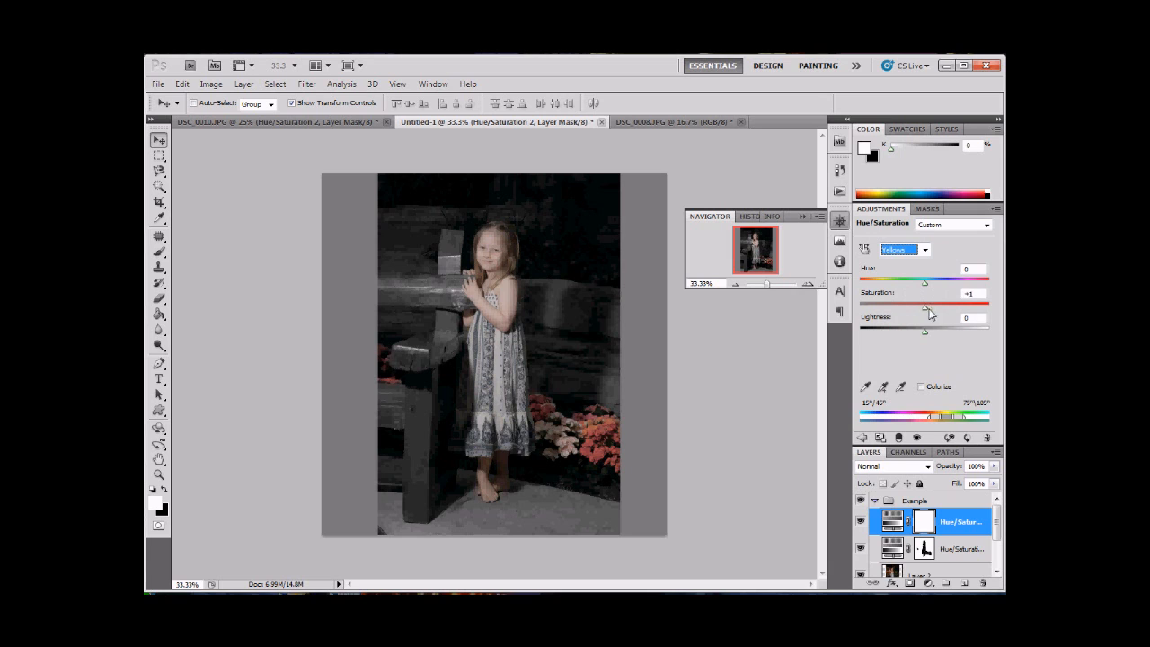
{"action": "left_click_drag", "start_coordinate": [945, 309], "coordinate": [959, 333]}
Set the Greens to saturation +53 and lightness +39, and raise the saturation and lightness of the Cyans.
{"action": "left_click", "coordinate": [926, 250]}
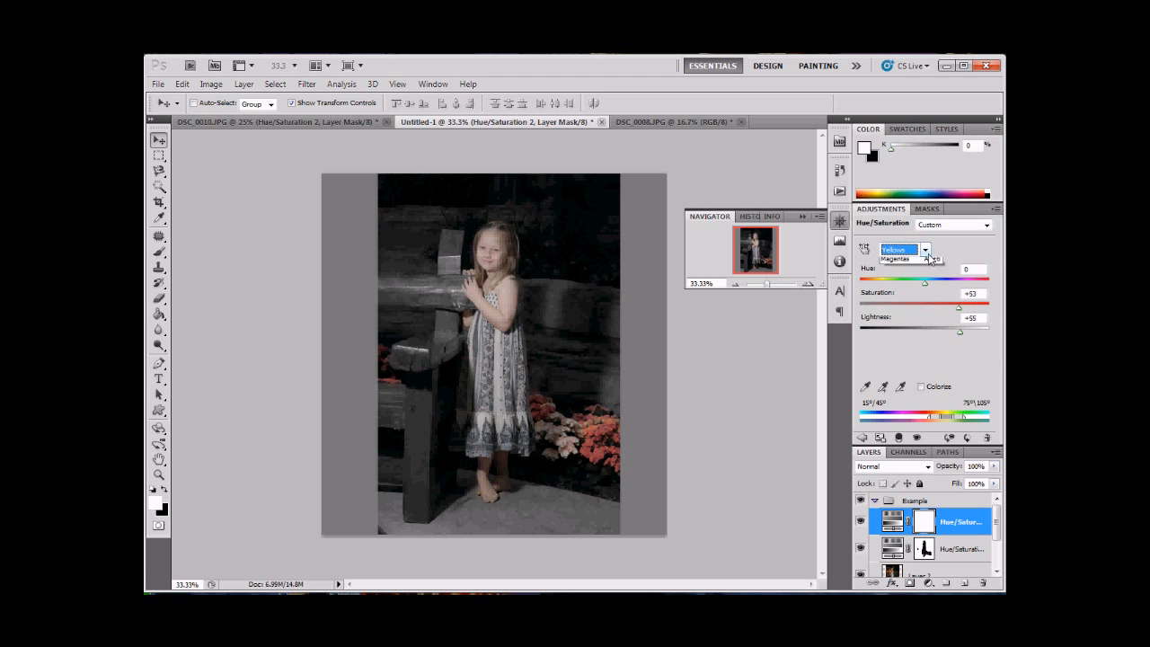
{"action": "left_click", "coordinate": [892, 296]}
{"action": "left_click_drag", "start_coordinate": [925, 307], "coordinate": [947, 333]}
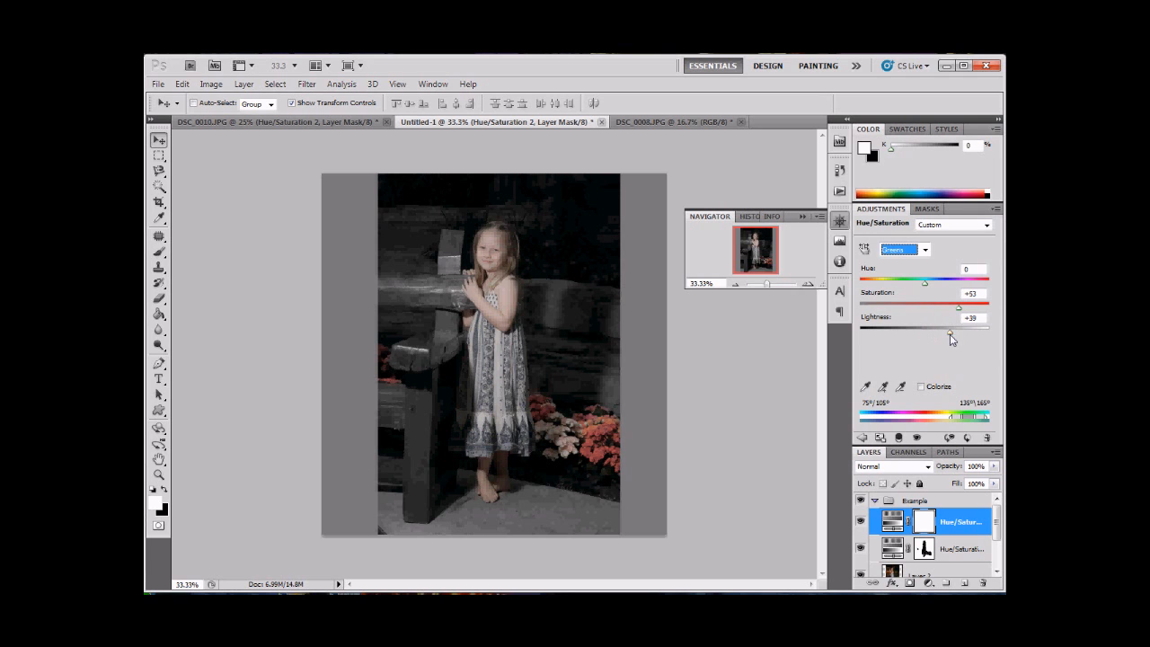
{"action": "left_click", "coordinate": [927, 249]}
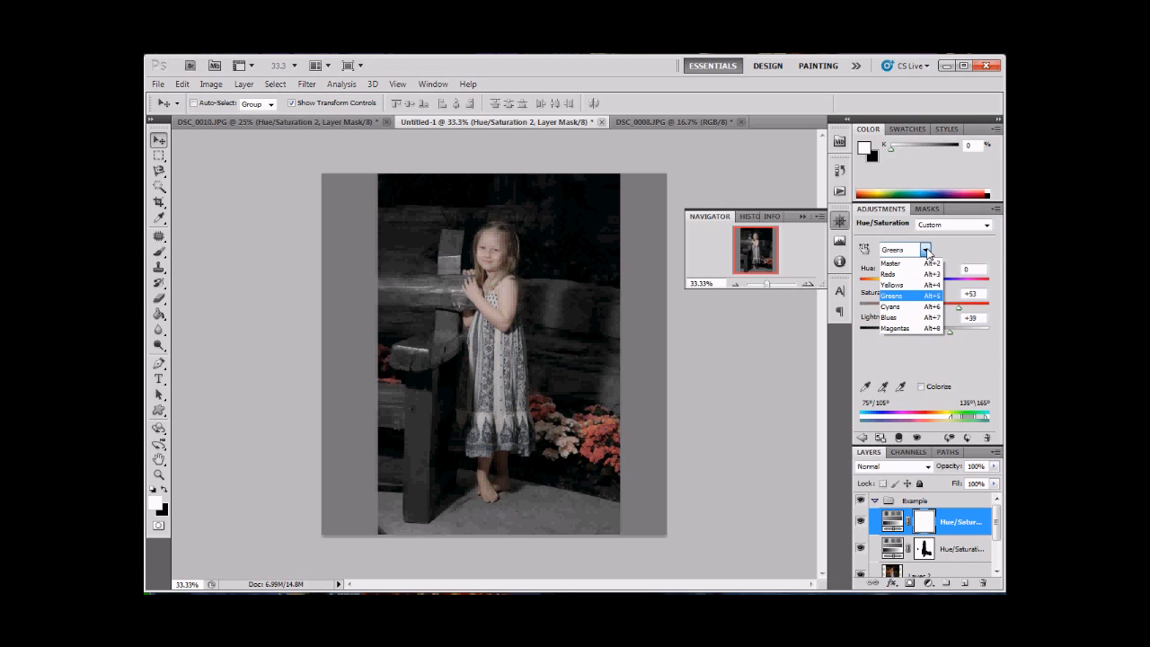
{"action": "left_click", "coordinate": [901, 306]}
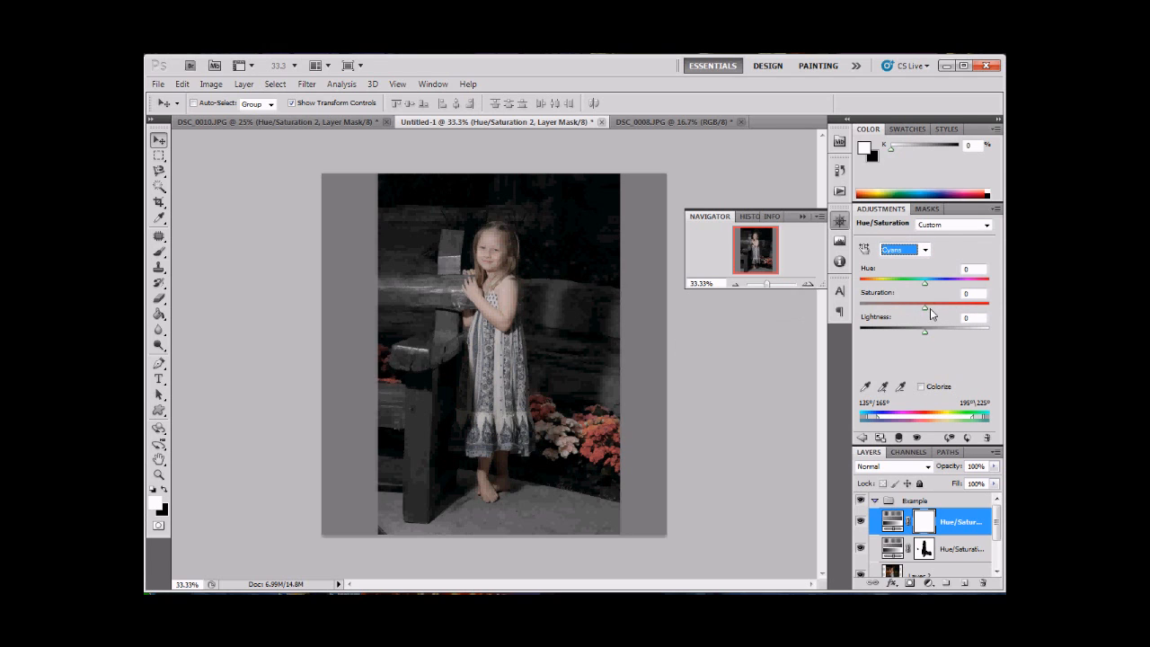
{"action": "left_click_drag", "start_coordinate": [926, 307], "coordinate": [975, 319]}
{"action": "mouse_move", "coordinate": [952, 340]}
{"action": "left_mouse_down"}
{"action": "mouse_move", "coordinate": [872, 336]}
{"action": "mouse_move", "coordinate": [967, 346]}
{"action": "left_mouse_up"}
Set the Blues to saturation +63 and lightness +71, and the Magentas to saturation +72 and lightness +35.
{"action": "left_click", "coordinate": [925, 249]}
{"action": "left_click", "coordinate": [905, 321]}
{"action": "left_click_drag", "start_coordinate": [925, 308], "coordinate": [957, 339]}
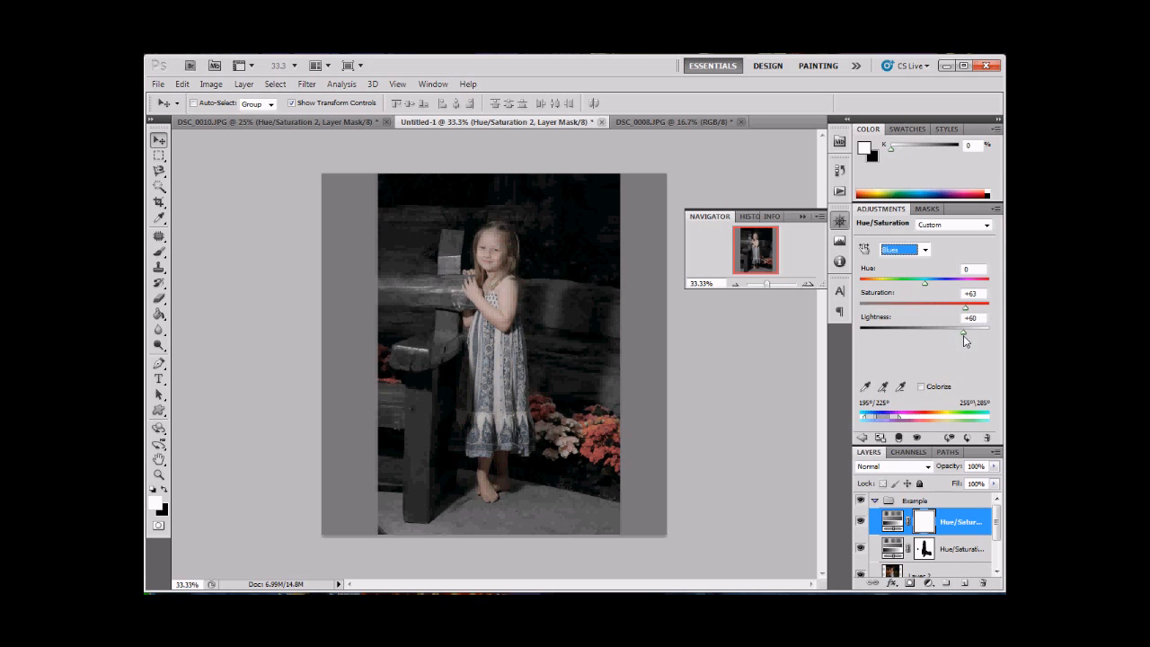
{"action": "left_click_drag", "start_coordinate": [964, 337], "coordinate": [970, 337]}
{"action": "left_click", "coordinate": [925, 250]}
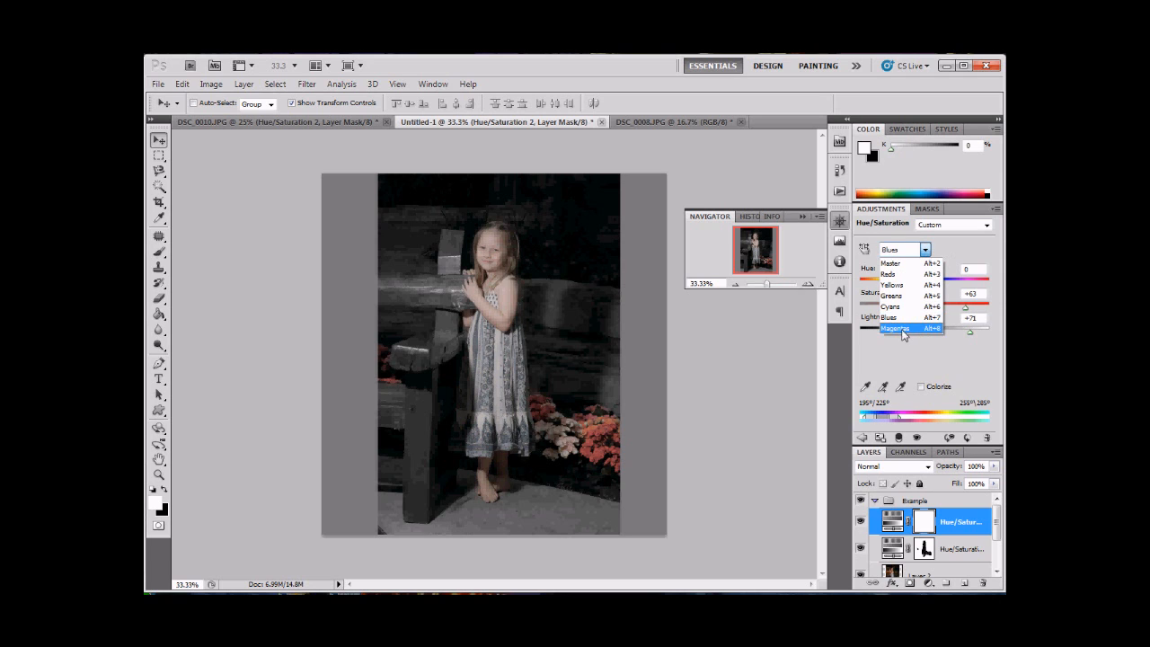
{"action": "left_click", "coordinate": [922, 332]}
{"action": "left_click_drag", "start_coordinate": [926, 308], "coordinate": [948, 332]}
Set the Master range of the second Hue/Saturation layer to saturation -46 and lightness -8.
{"action": "left_click", "coordinate": [926, 249]}
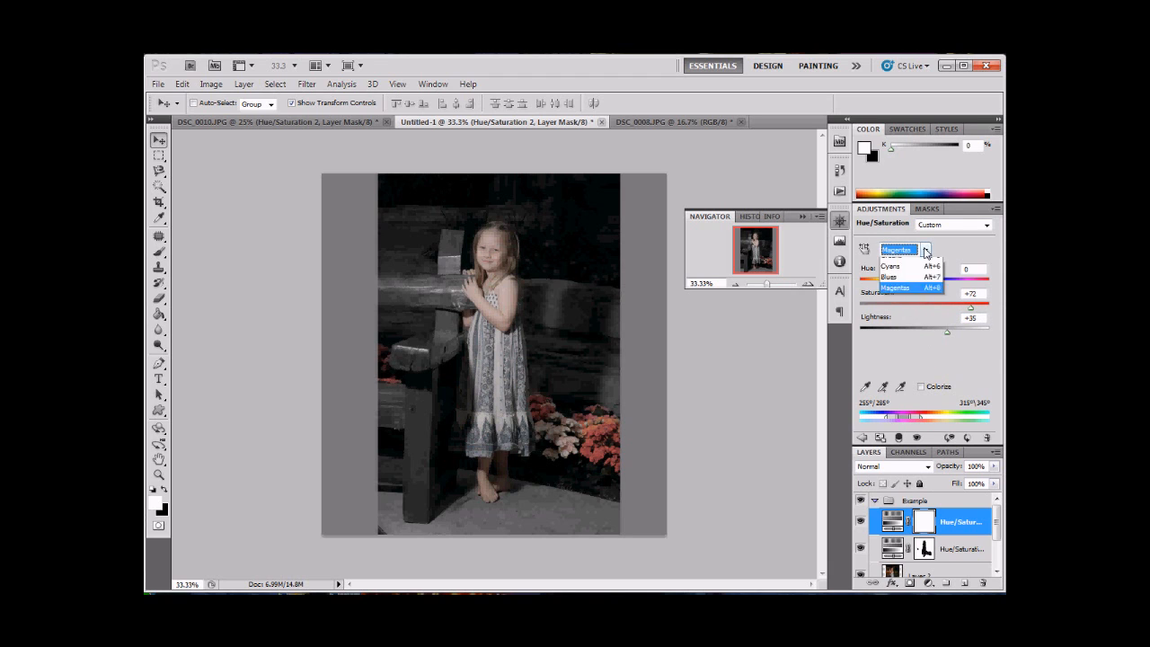
{"action": "left_click", "coordinate": [910, 265]}
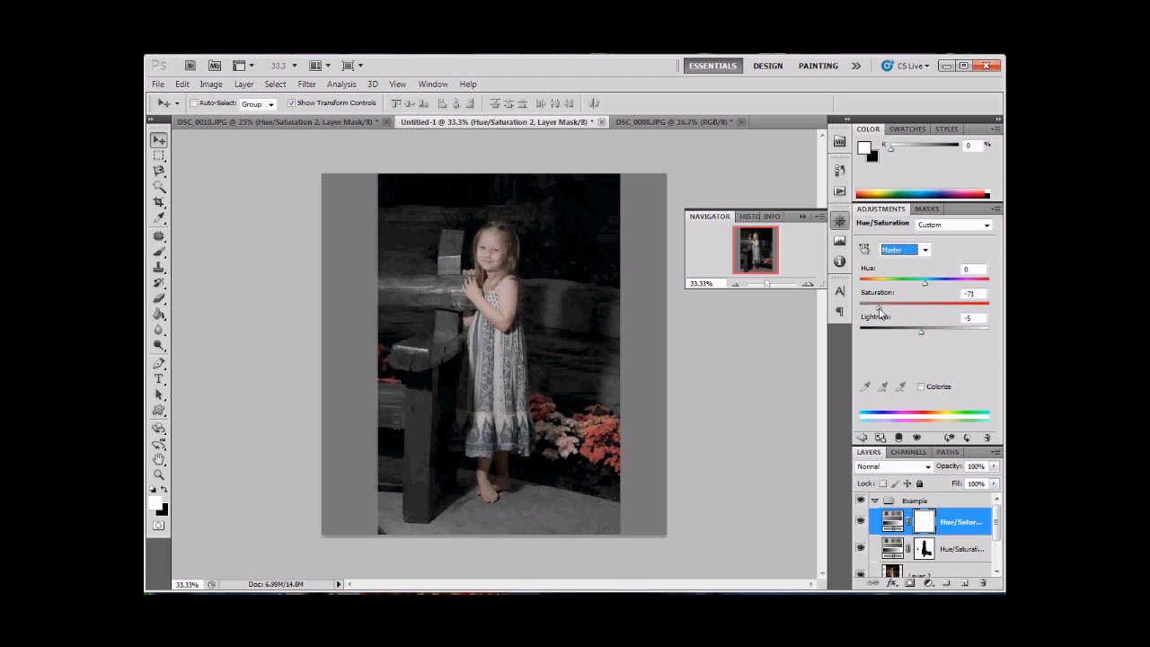
{"action": "left_click_drag", "start_coordinate": [879, 308], "coordinate": [890, 312]}
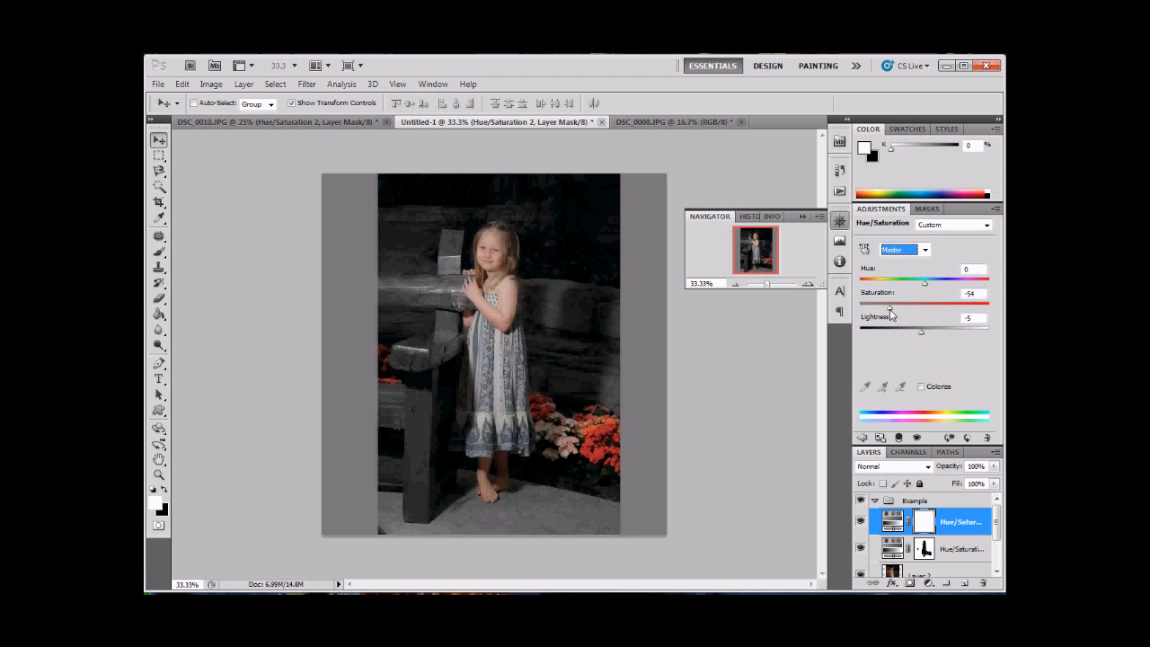
{"action": "mouse_move", "coordinate": [894, 316]}
{"action": "left_mouse_down"}
{"action": "mouse_move", "coordinate": [919, 334]}
{"action": "mouse_move", "coordinate": [897, 317]}
{"action": "left_mouse_up"}
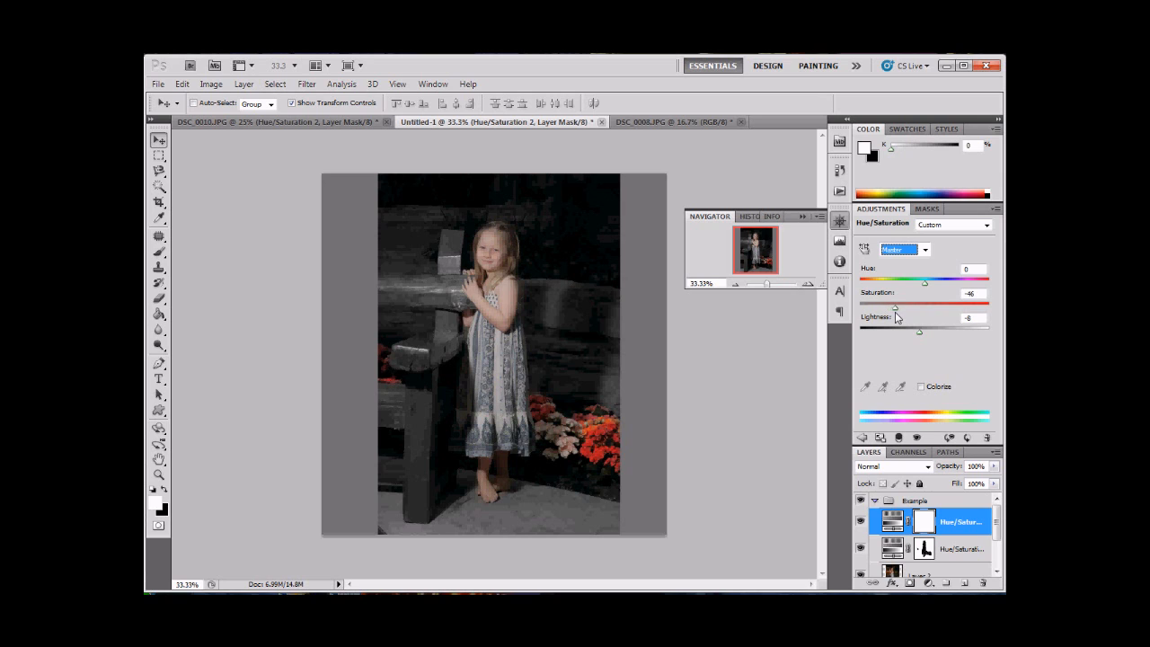